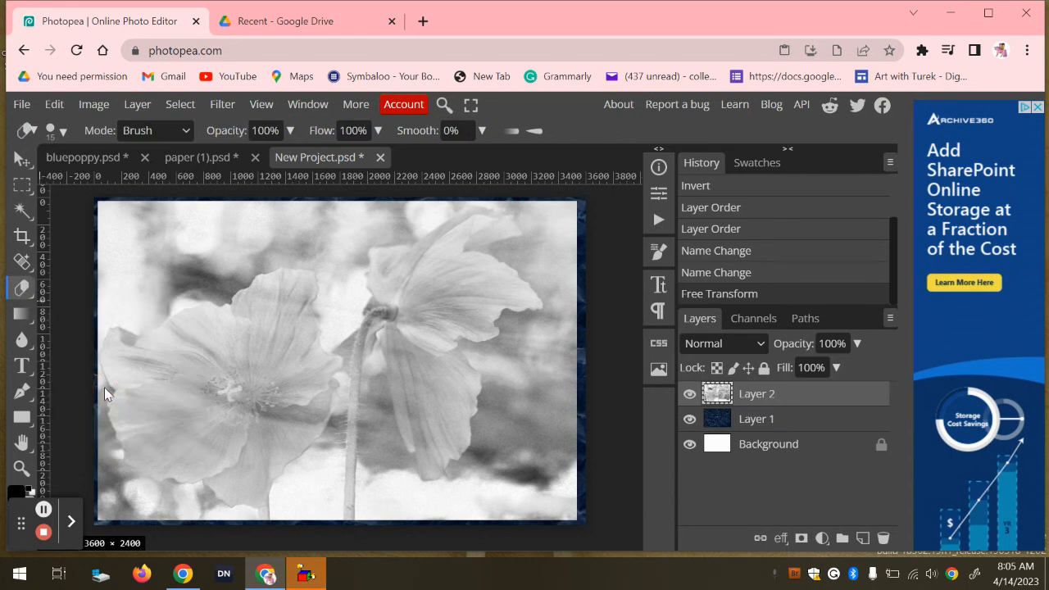
- Set the eraser brush to 17% hardness and enlarge it to 600 px
{"action": "left_click", "coordinate": [61, 130]}
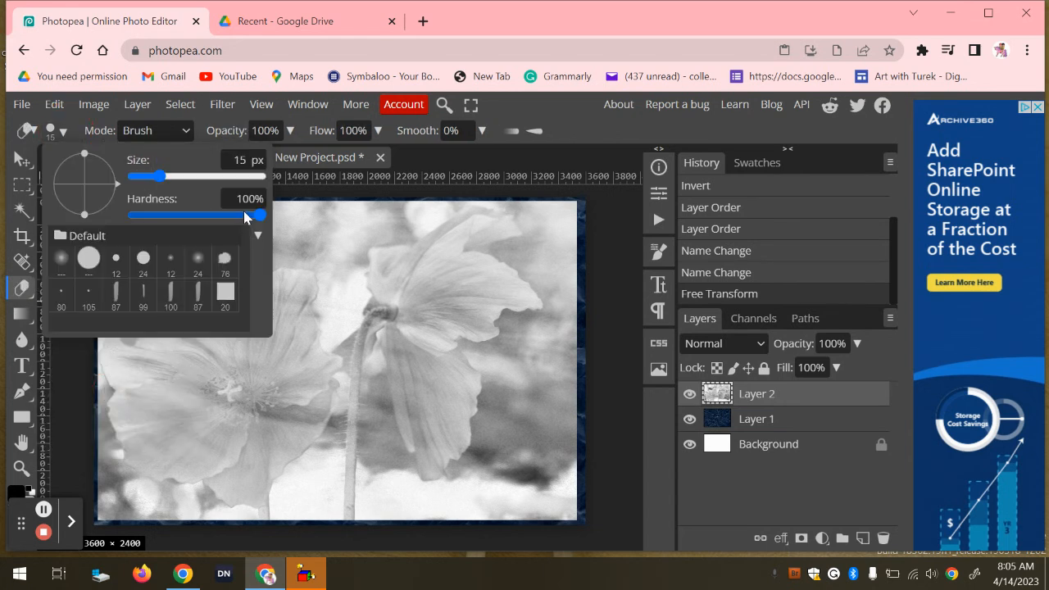
{"action": "left_click_drag", "start_coordinate": [259, 216], "coordinate": [155, 217]}
{"action": "left_click", "coordinate": [330, 245]}
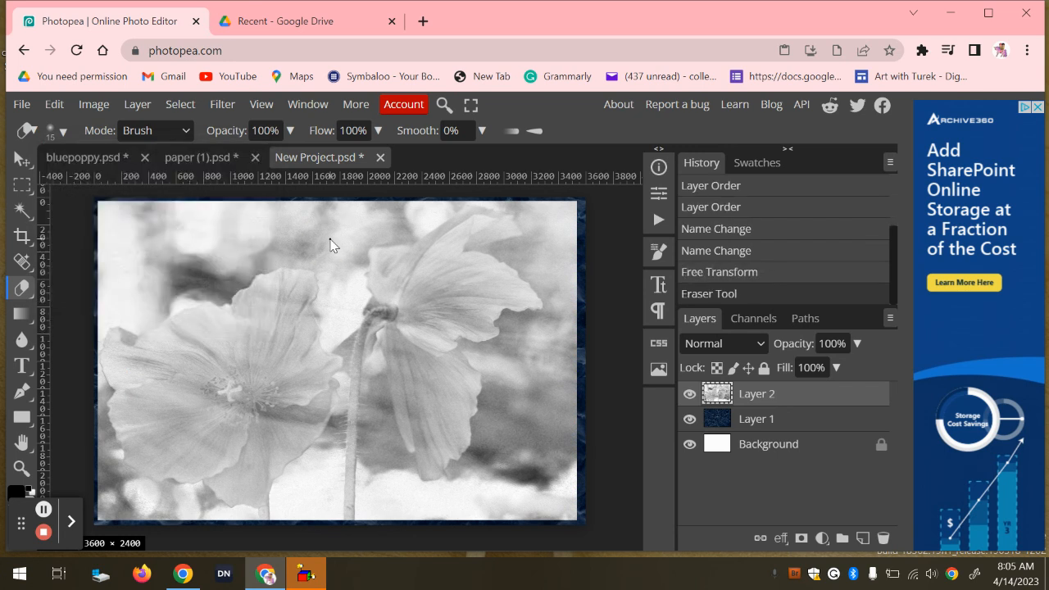
{"action": "key", "text": "bracketright"}
{"action": "key", "text": "bracketright"}
{"action": "key", "text": "bracketright"}
{"action": "key", "text": "bracketright"}
{"action": "key", "text": "bracketright"}
{"action": "key", "text": "bracketright"}
{"action": "key", "text": "bracketright"}
{"action": "key", "text": "bracketright"}
{"action": "key", "text": "bracketright"}
{"action": "key", "text": "bracketright"}
{"action": "key", "text": "bracketleft"}
{"action": "key", "text": "bracketleft"}
{"action": "key", "text": "bracketleft"}
{"action": "key", "text": "bracketleft"}
{"action": "key", "text": "bracketleft"}
{"action": "key", "text": "bracketleft"}
{"action": "key", "text": "bracketleft"}
- Erase the photo background around both poppies on Layer 2, reducing the eraser to 350 px for the tighter areas
{"action": "left_click", "coordinate": [330, 240]}
{"action": "mouse_move", "coordinate": [291, 234]}
{"action": "left_mouse_down"}
{"action": "mouse_move", "coordinate": [129, 211]}
{"action": "mouse_move", "coordinate": [87, 262]}
{"action": "mouse_move", "coordinate": [153, 277]}
{"action": "mouse_move", "coordinate": [231, 234]}
{"action": "mouse_move", "coordinate": [321, 207]}
{"action": "mouse_move", "coordinate": [422, 200]}
{"action": "mouse_move", "coordinate": [467, 212]}
{"action": "left_mouse_up"}
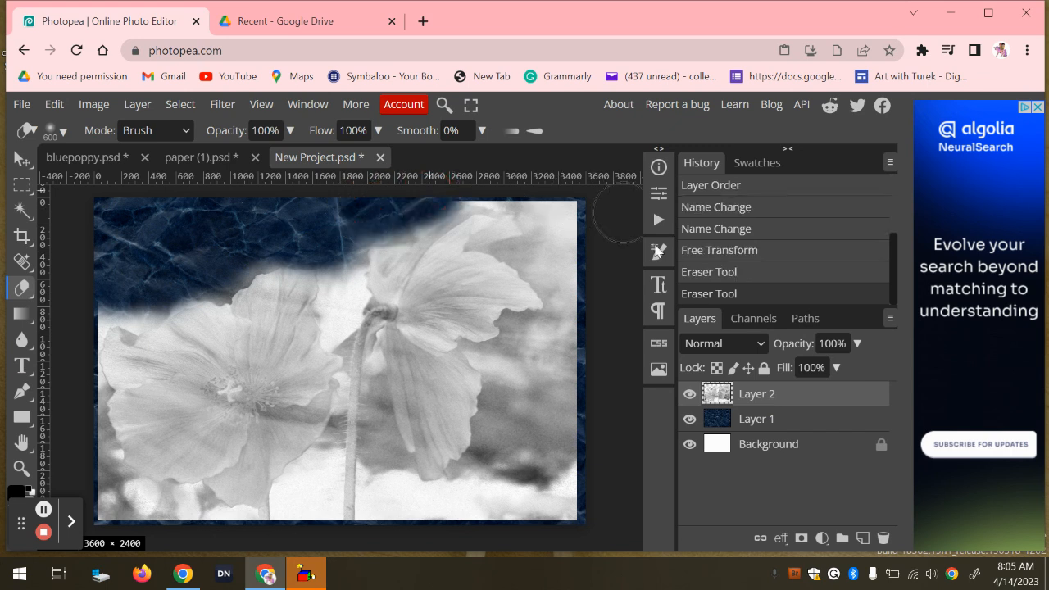
{"action": "right_click", "coordinate": [584, 310]}
{"action": "right_click", "coordinate": [569, 205]}
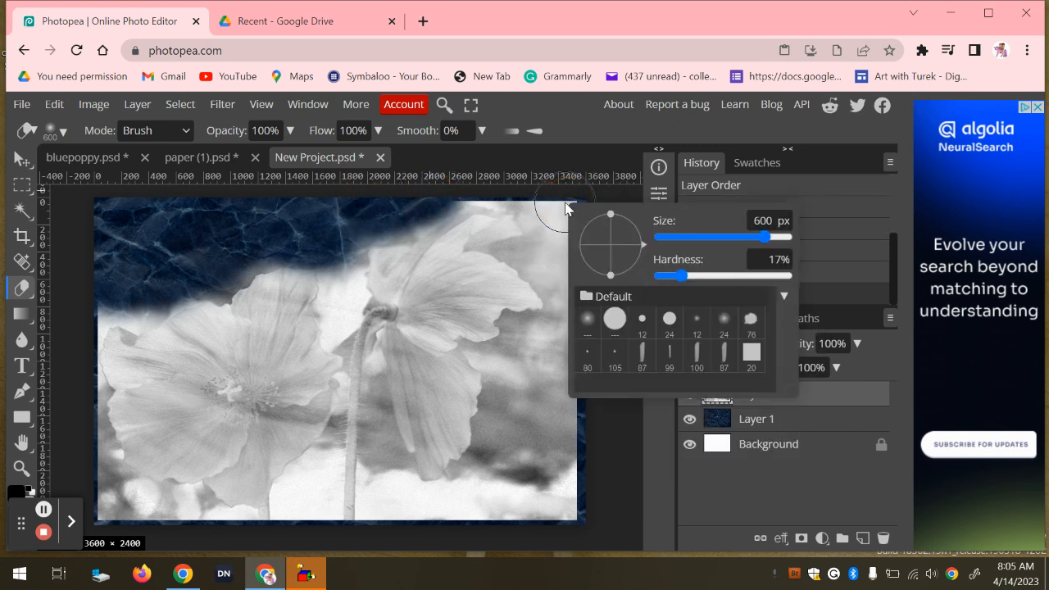
{"action": "left_click", "coordinate": [563, 207]}
{"action": "mouse_move", "coordinate": [563, 220]}
{"action": "left_mouse_down"}
{"action": "mouse_move", "coordinate": [569, 278]}
{"action": "mouse_move", "coordinate": [588, 298]}
{"action": "mouse_move", "coordinate": [544, 361]}
{"action": "mouse_move", "coordinate": [574, 459]}
{"action": "left_mouse_up"}
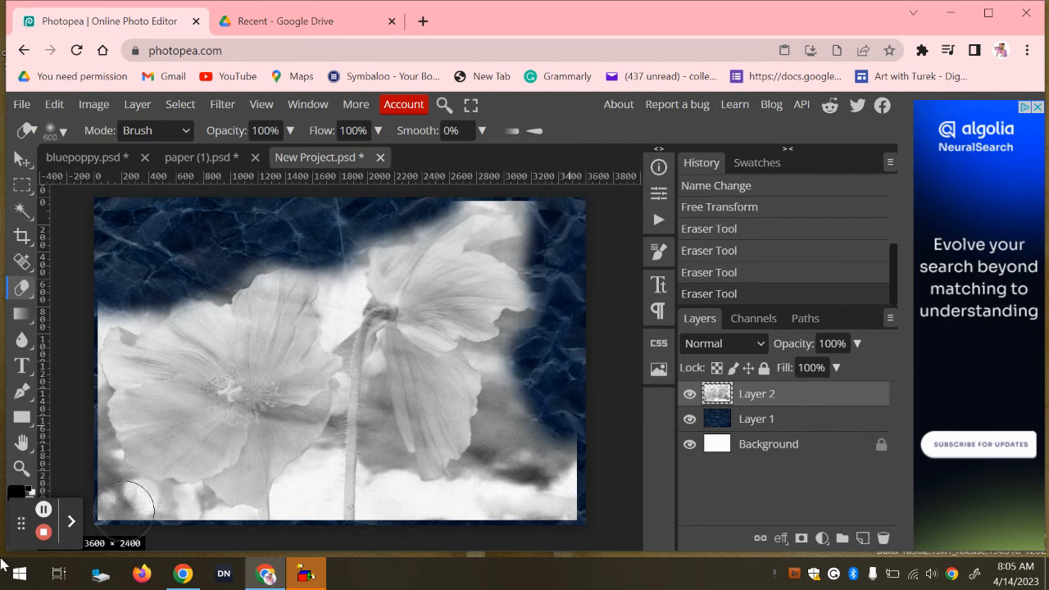
{"action": "left_click", "coordinate": [39, 516]}
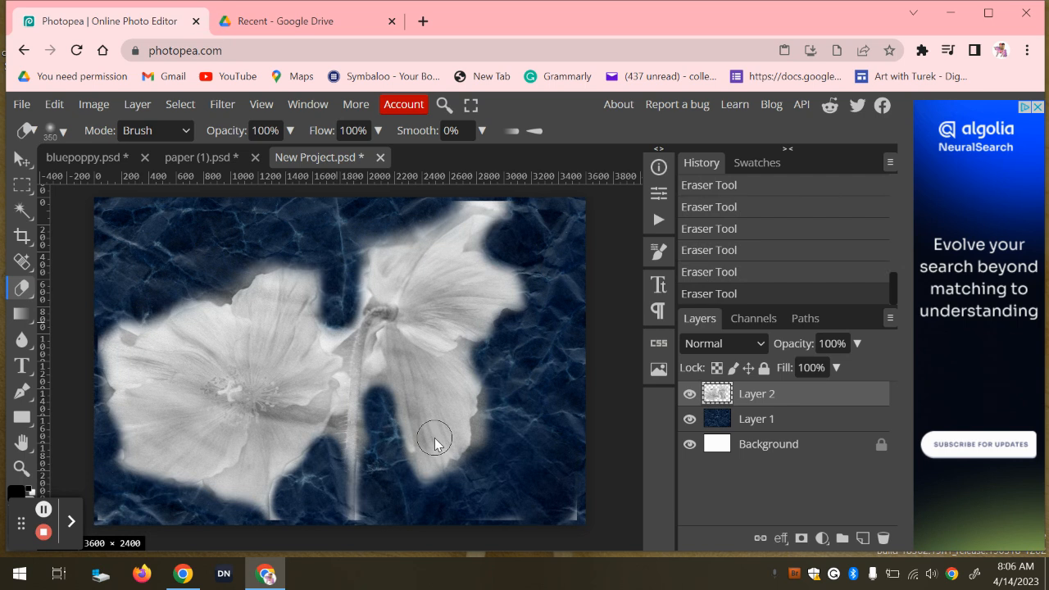
- Duplicate Layer 2 and save the project as water.psd in the Downloads folder
{"action": "key", "text": "ctrl+j"}
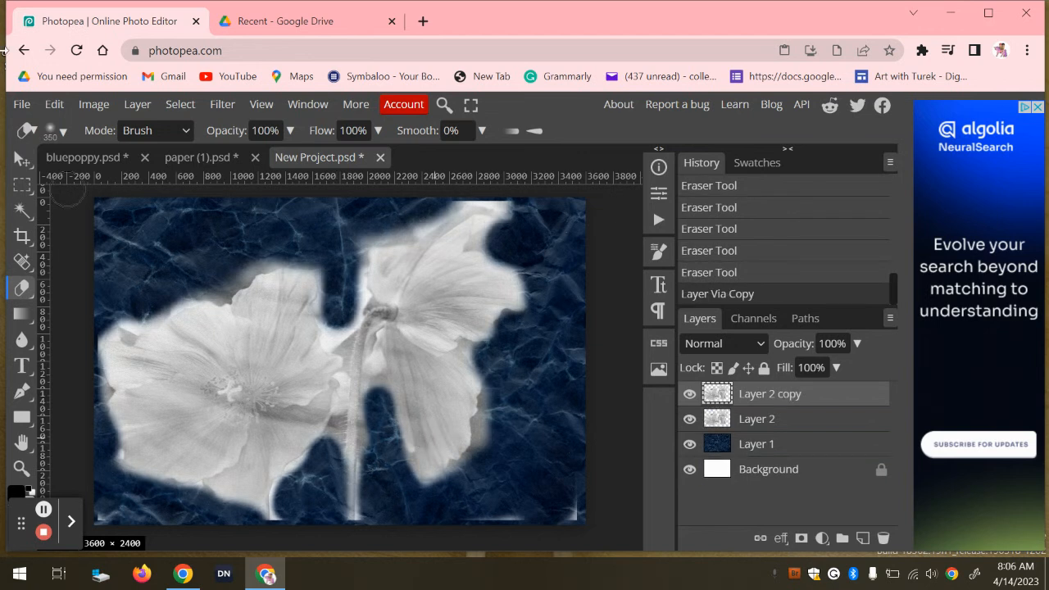
{"action": "left_click", "coordinate": [22, 104]}
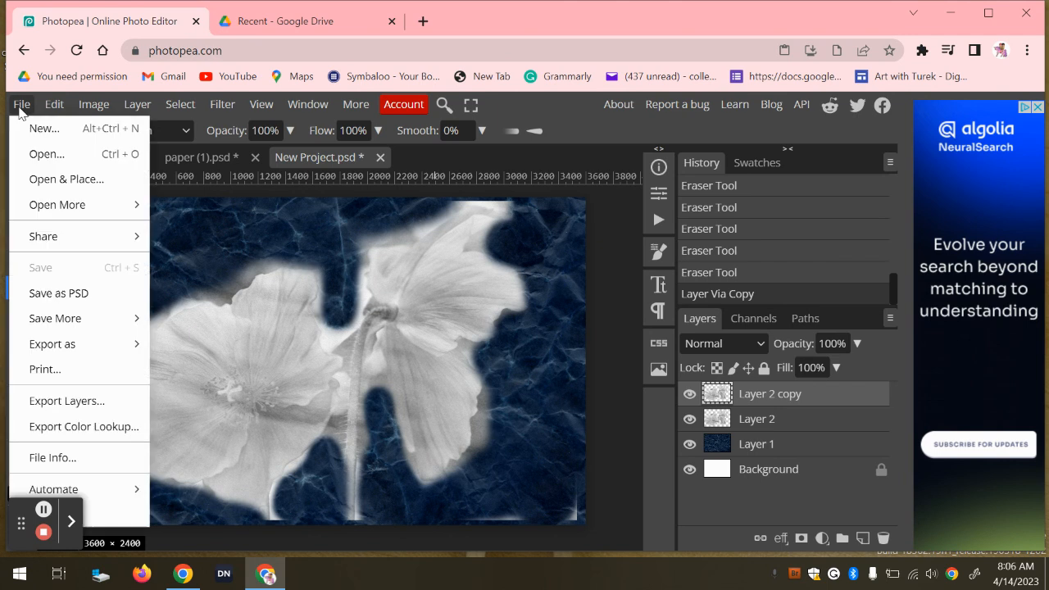
{"action": "left_click", "coordinate": [86, 297]}
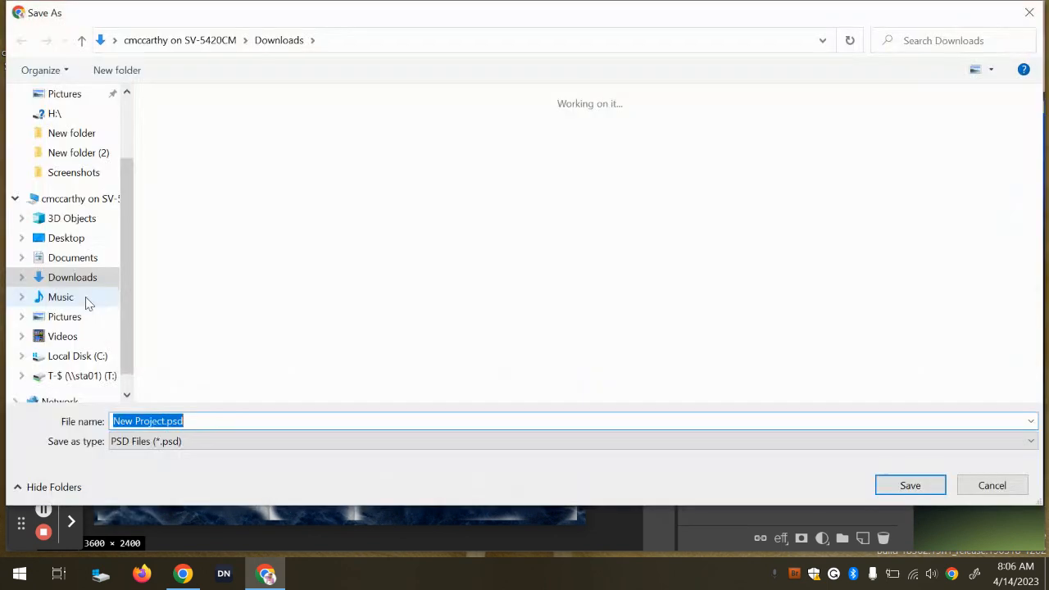
{"action": "type", "text": "w"}
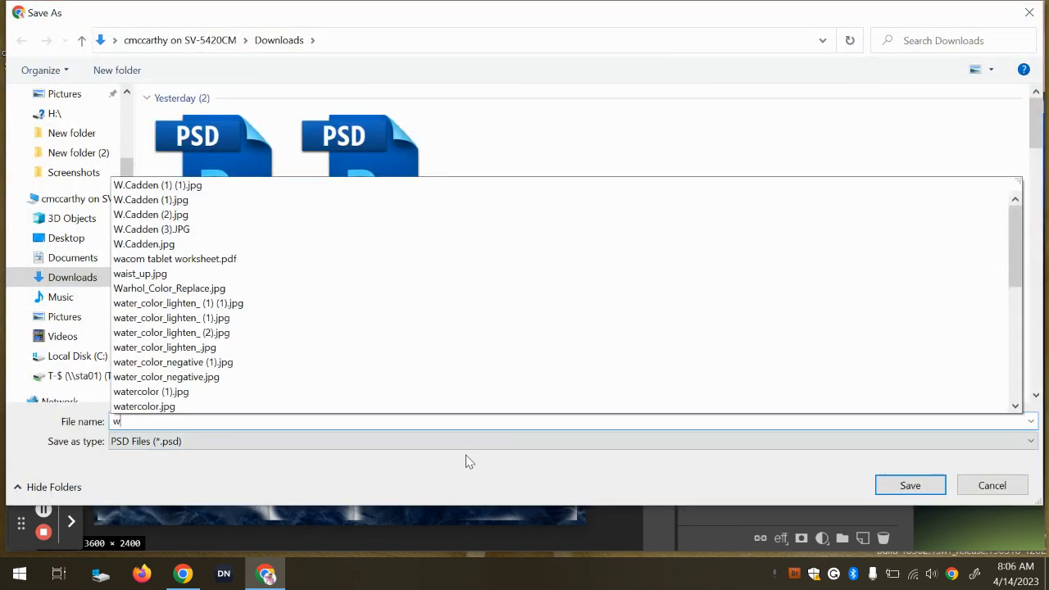
{"action": "type", "text": "ater"}
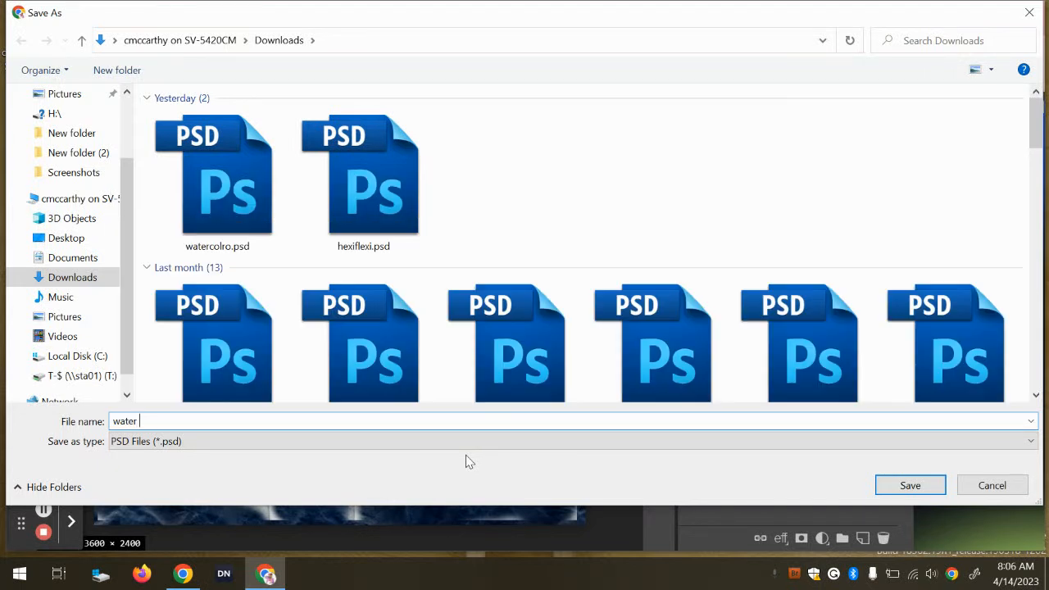
{"action": "left_click", "coordinate": [905, 486]}
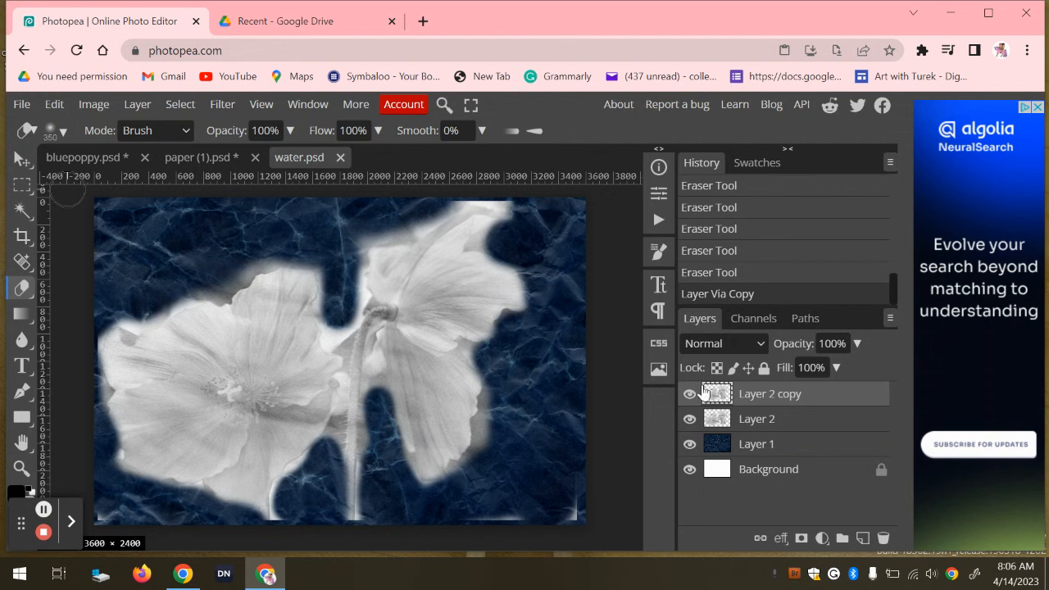
- Apply the Oil Paint filter to the original Layer 2 with scale 1.1 and bristle detail 0.3
{"action": "left_click", "coordinate": [756, 427]}
{"action": "left_click", "coordinate": [221, 104]}
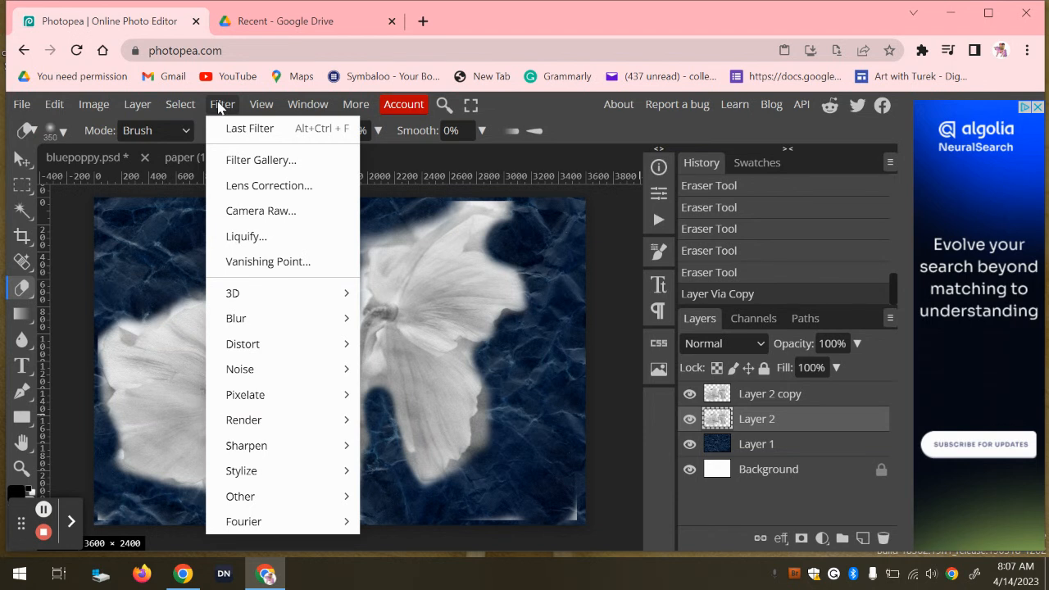
{"action": "mouse_move", "coordinate": [320, 398]}
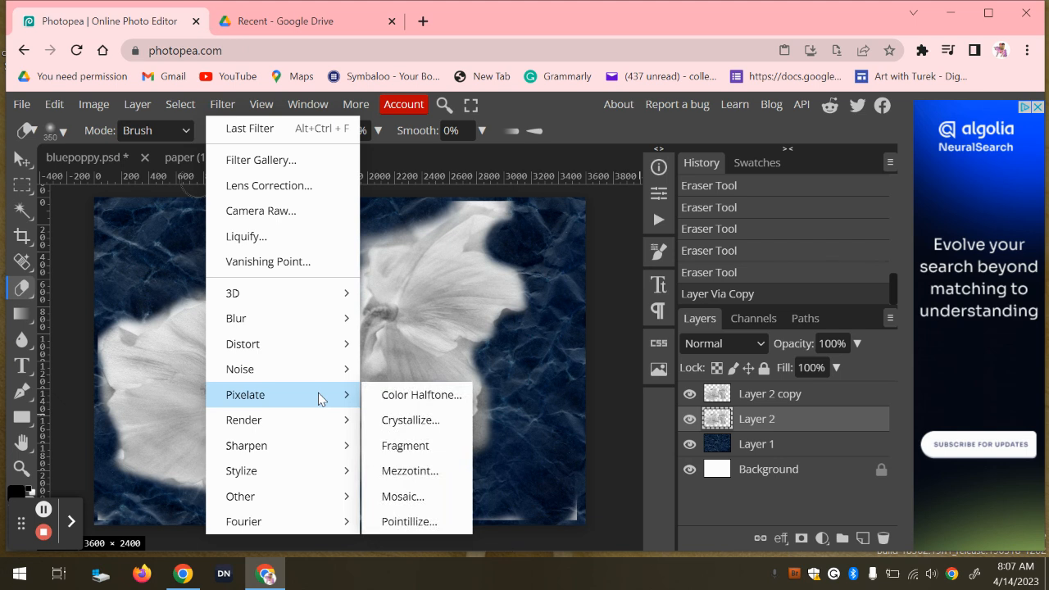
{"action": "mouse_move", "coordinate": [272, 484]}
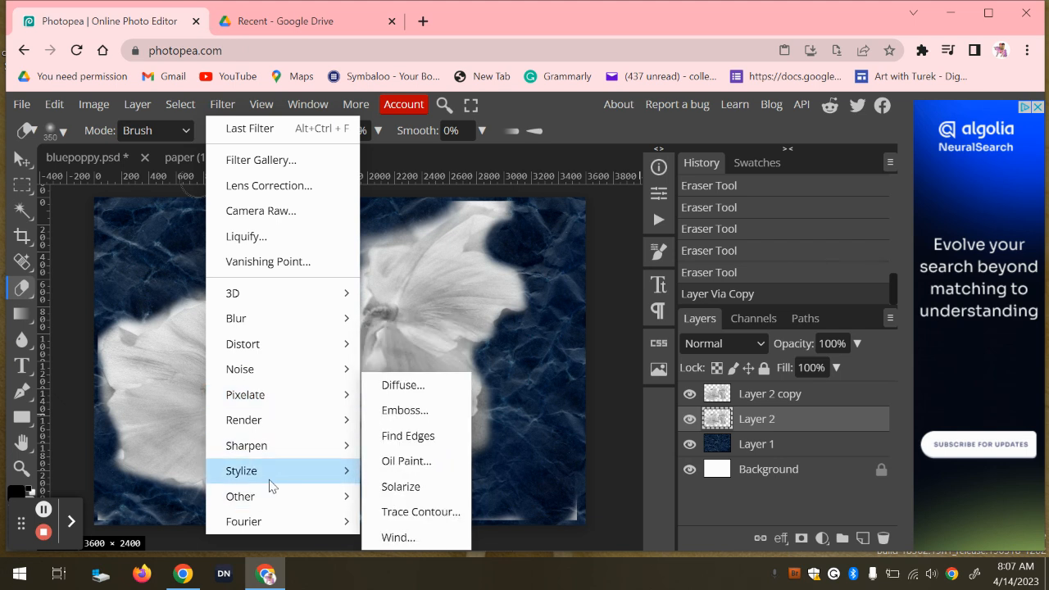
{"action": "left_click", "coordinate": [419, 463]}
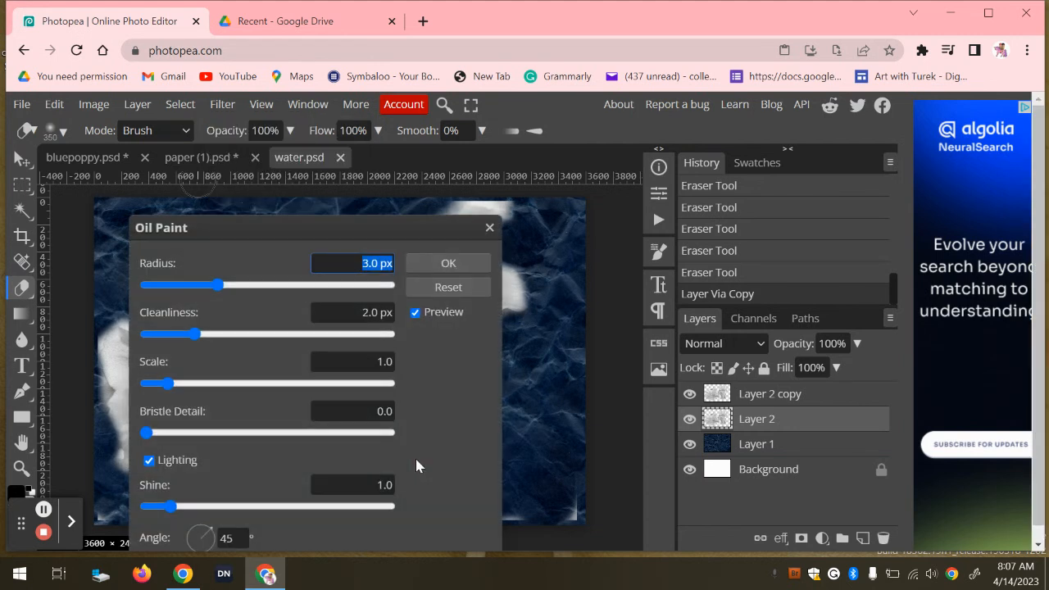
{"action": "mouse_move", "coordinate": [285, 220]}
{"action": "left_mouse_down"}
{"action": "mouse_move", "coordinate": [348, 238]}
{"action": "mouse_move", "coordinate": [642, 219]}
{"action": "mouse_move", "coordinate": [639, 209]}
{"action": "left_mouse_up"}
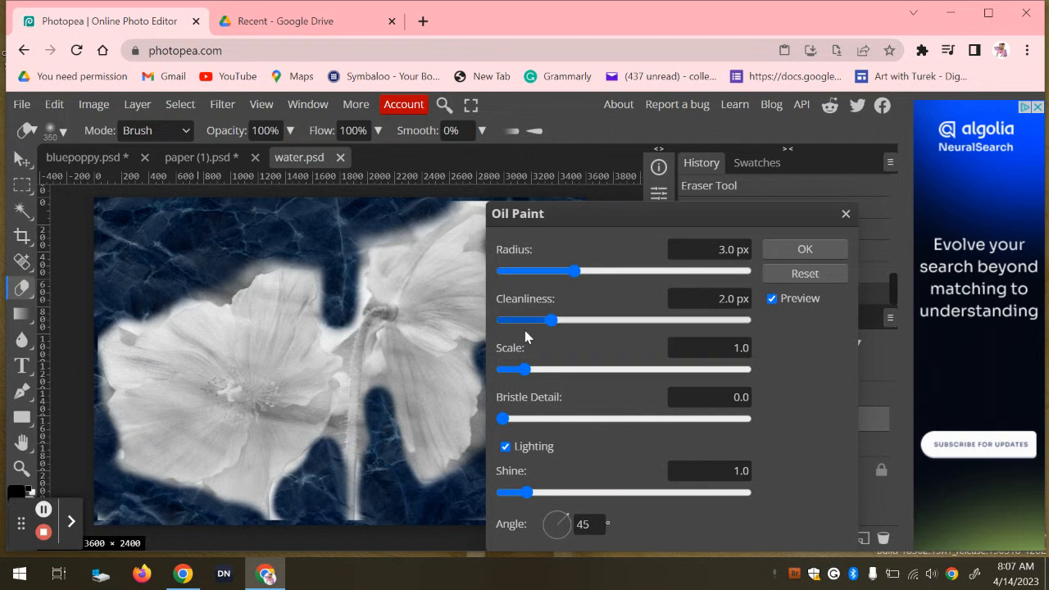
{"action": "left_click", "coordinate": [503, 419]}
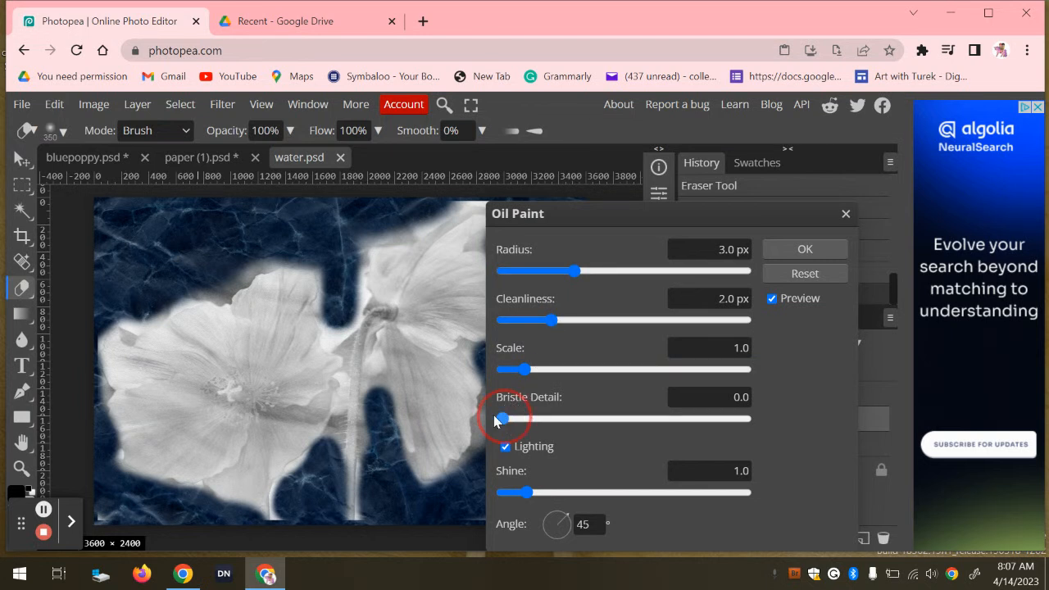
{"action": "left_click_drag", "start_coordinate": [504, 422], "coordinate": [560, 424]}
{"action": "left_click_drag", "start_coordinate": [506, 420], "coordinate": [623, 419]}
{"action": "left_click", "coordinate": [531, 371]}
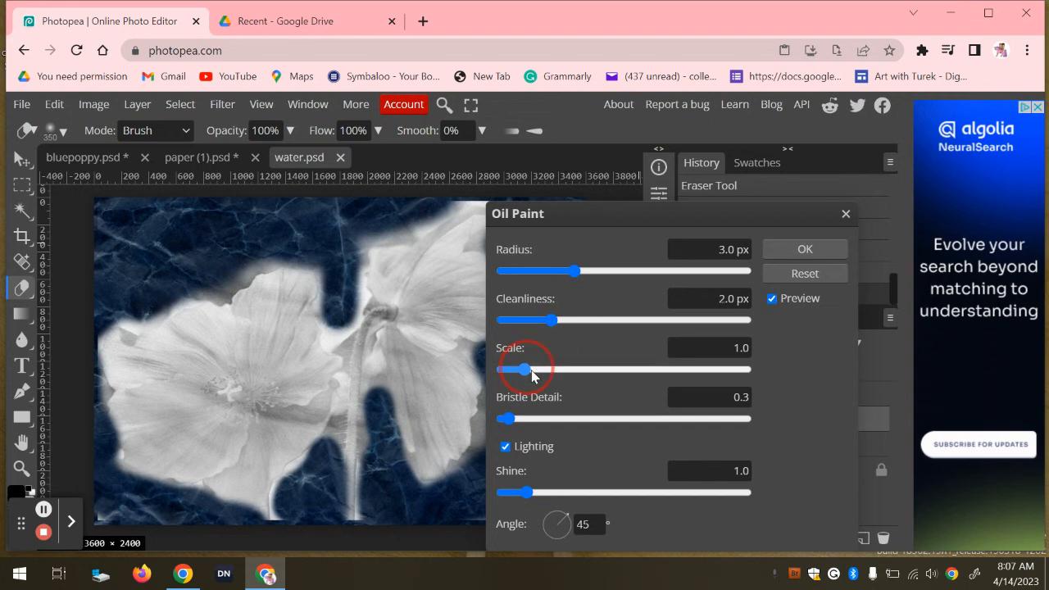
{"action": "left_click_drag", "start_coordinate": [531, 373], "coordinate": [534, 373]}
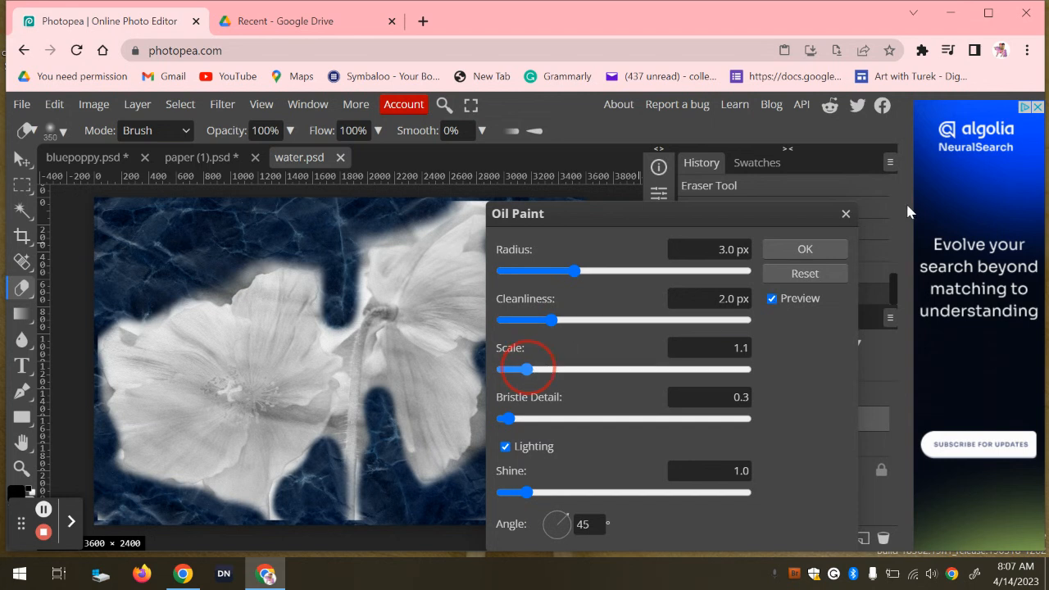
{"action": "left_click", "coordinate": [795, 252]}
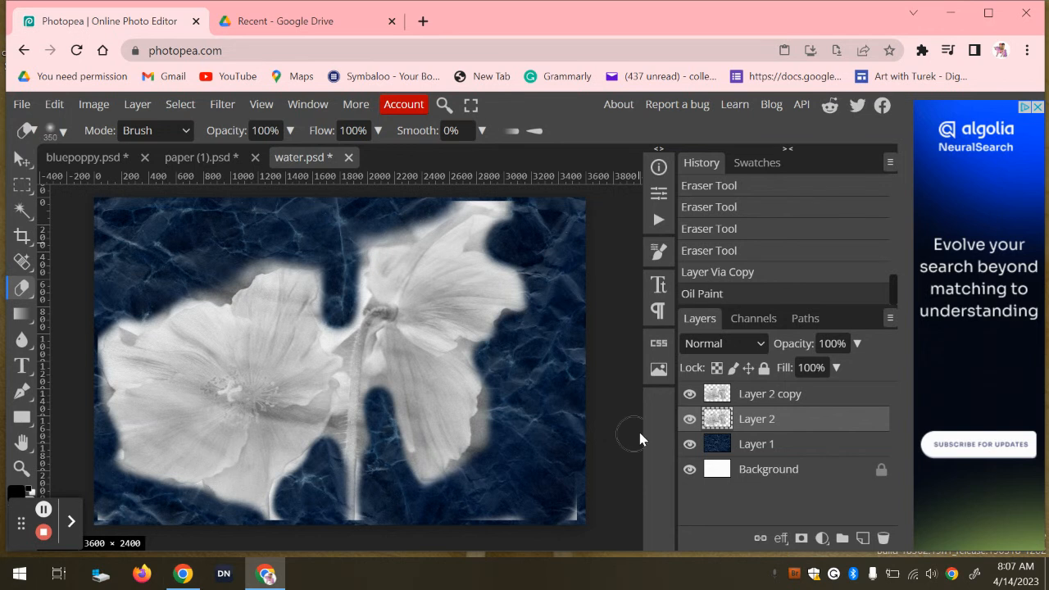
- Hide Layer 2 copy and try the Overlay blend mode on Layer 2
{"action": "left_click", "coordinate": [689, 395]}
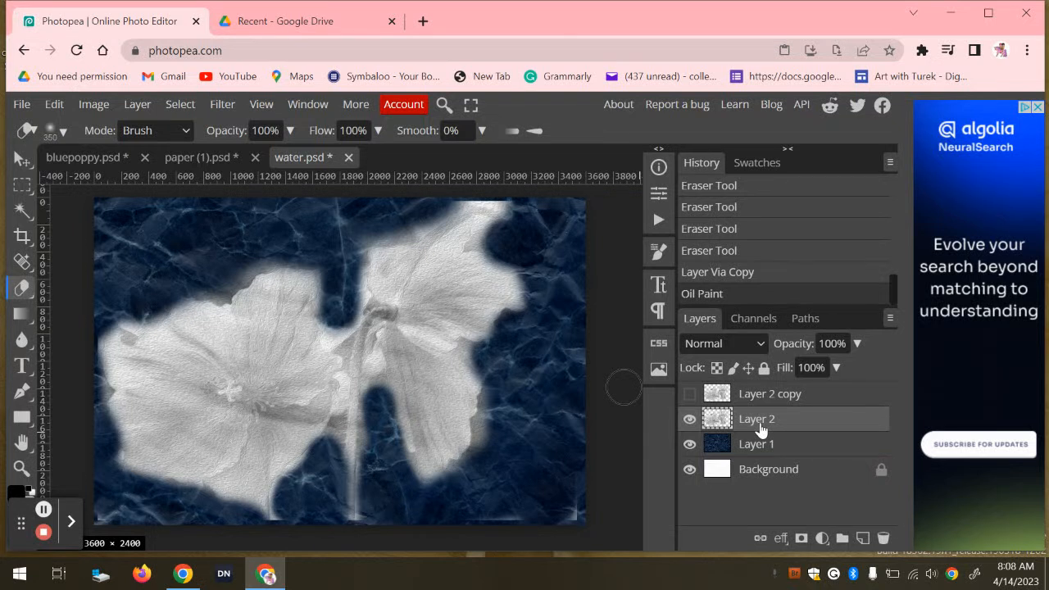
{"action": "left_click", "coordinate": [713, 351]}
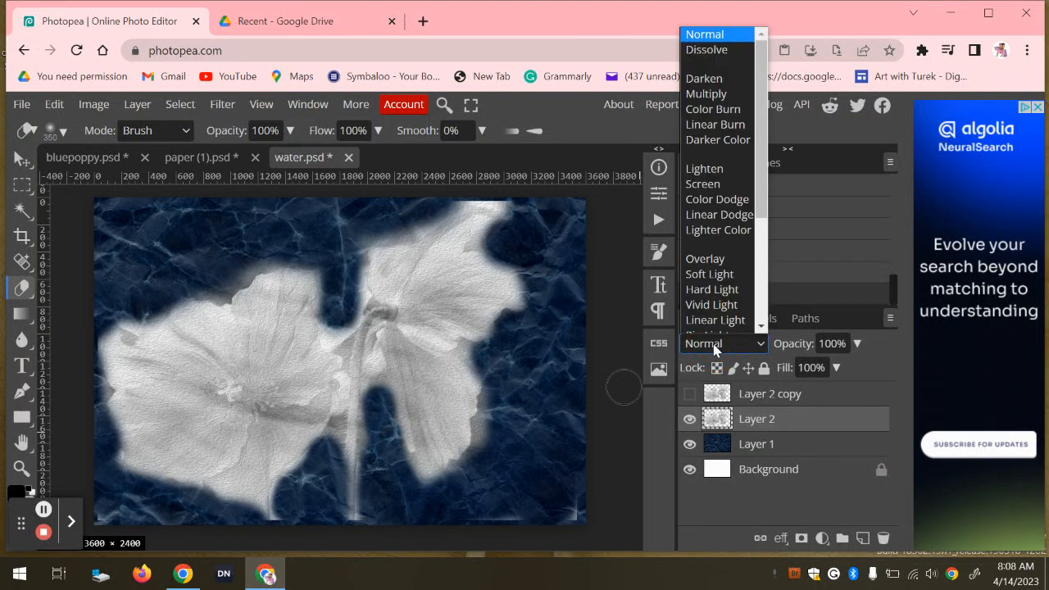
{"action": "left_click", "coordinate": [700, 252]}
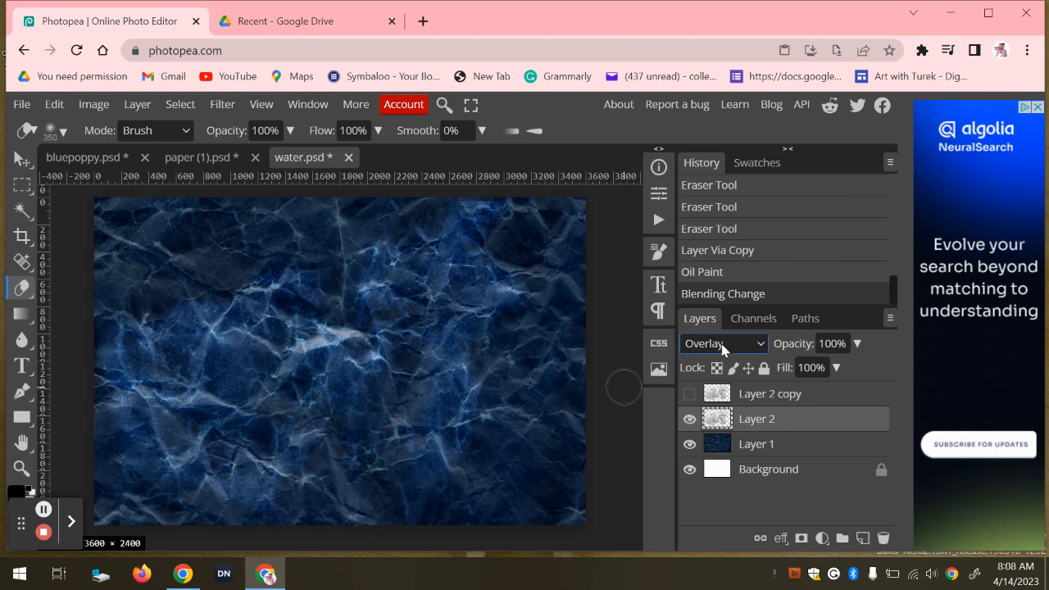
- Try the Hard Light, Linear Light and Multiply blend modes on Layer 2
{"action": "left_click", "coordinate": [721, 346]}
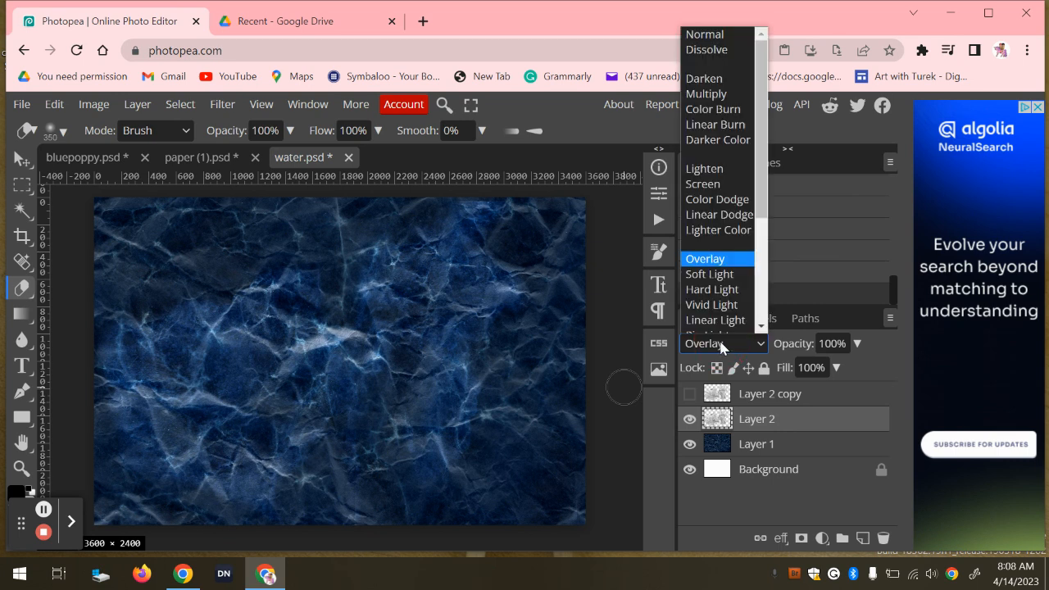
{"action": "scroll", "coordinate": [702, 262], "scroll_direction": "down", "scroll_amount": 1}
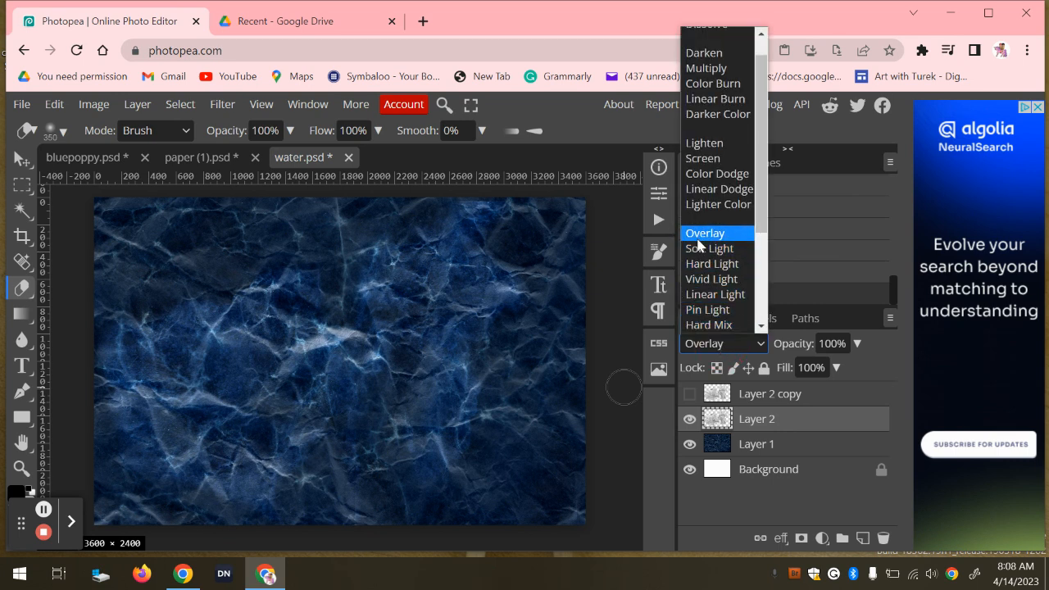
{"action": "left_click", "coordinate": [705, 264]}
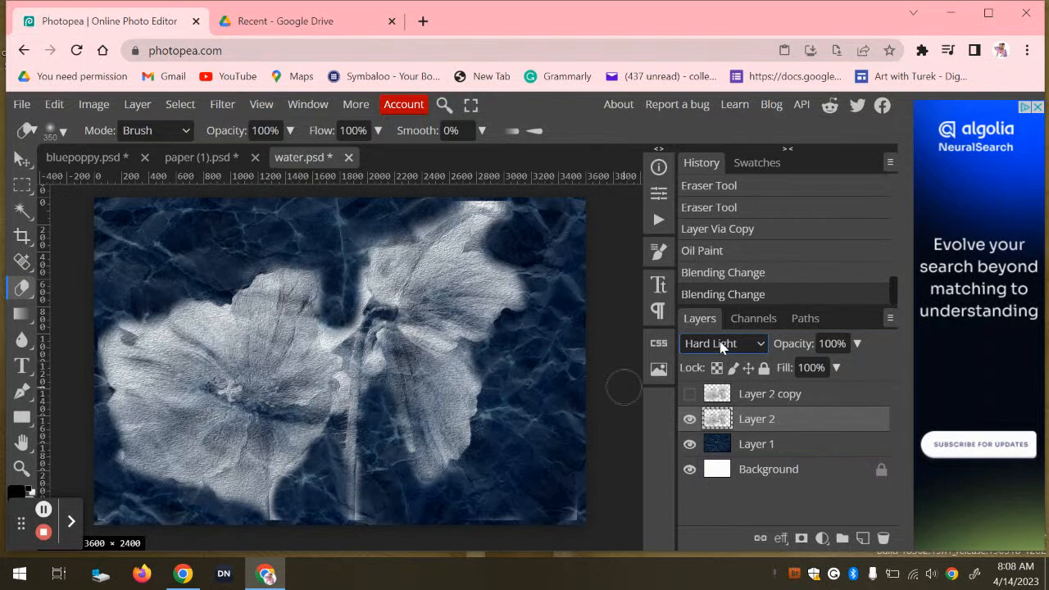
{"action": "left_click", "coordinate": [721, 346]}
{"action": "scroll", "coordinate": [707, 295], "scroll_direction": "down", "scroll_amount": 1}
{"action": "left_click", "coordinate": [709, 302]}
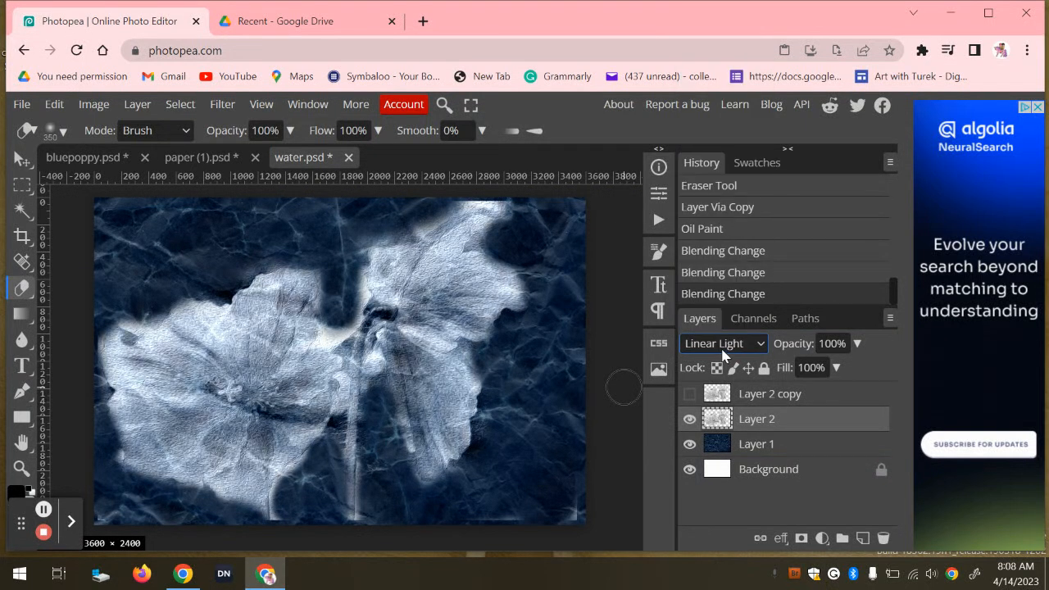
{"action": "left_click", "coordinate": [721, 346]}
{"action": "scroll", "coordinate": [705, 246], "scroll_direction": "down", "scroll_amount": 1}
{"action": "left_click", "coordinate": [704, 70]}
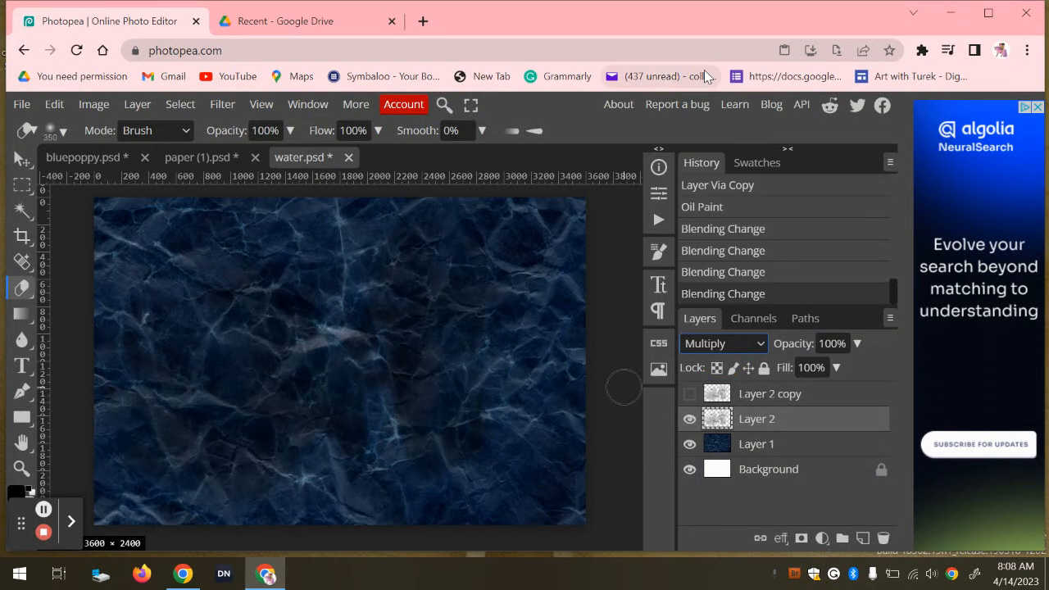
- Try the Soft Light, Overlay and Color Burn blend modes on Layer 2
{"action": "left_click", "coordinate": [722, 346]}
{"action": "scroll", "coordinate": [714, 270], "scroll_direction": "down", "scroll_amount": 1}
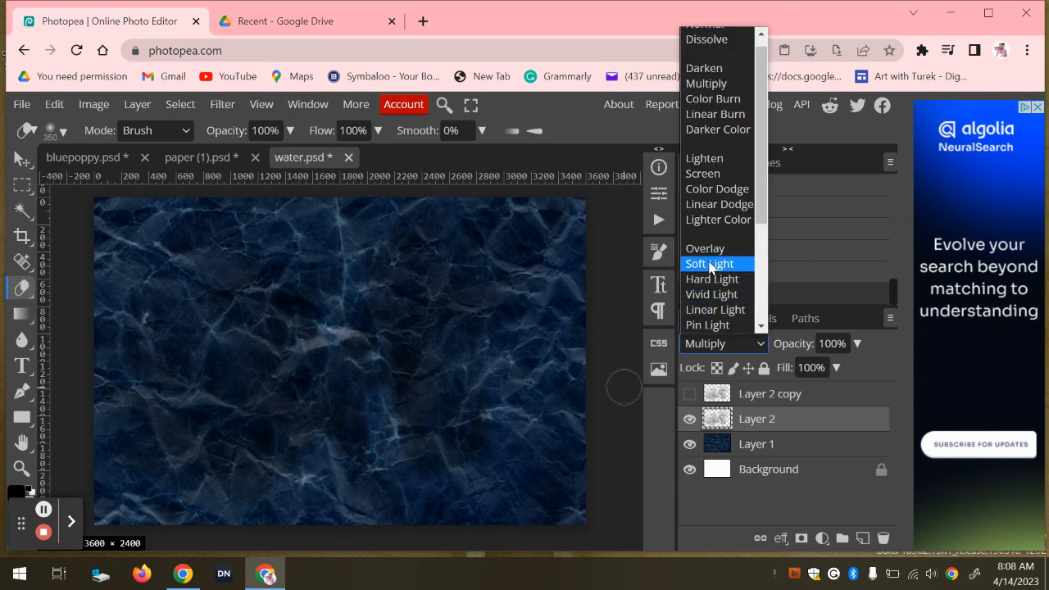
{"action": "left_click", "coordinate": [710, 264]}
{"action": "left_click", "coordinate": [719, 347]}
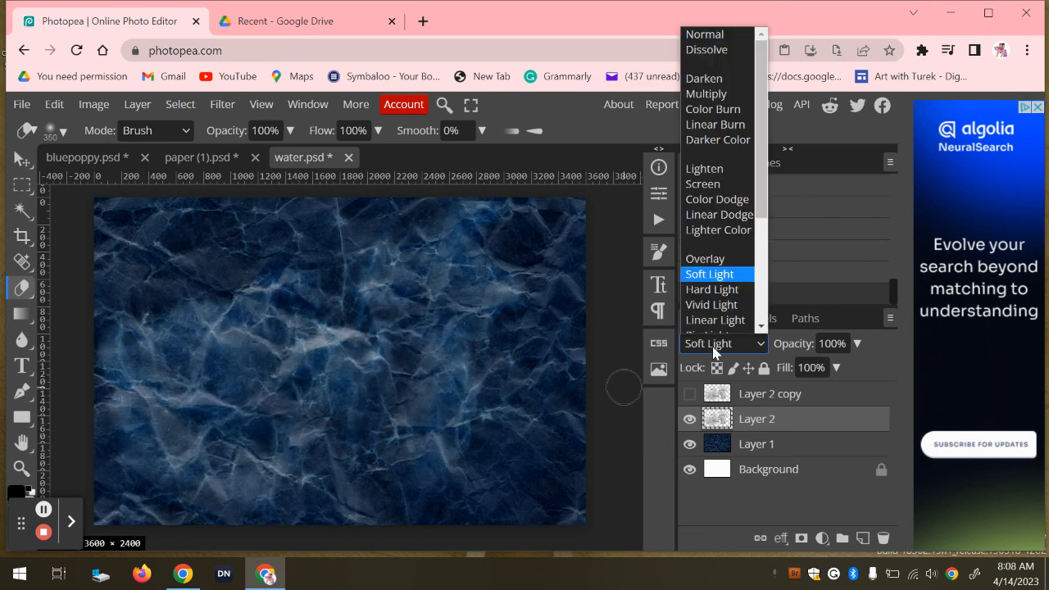
{"action": "left_click", "coordinate": [713, 264]}
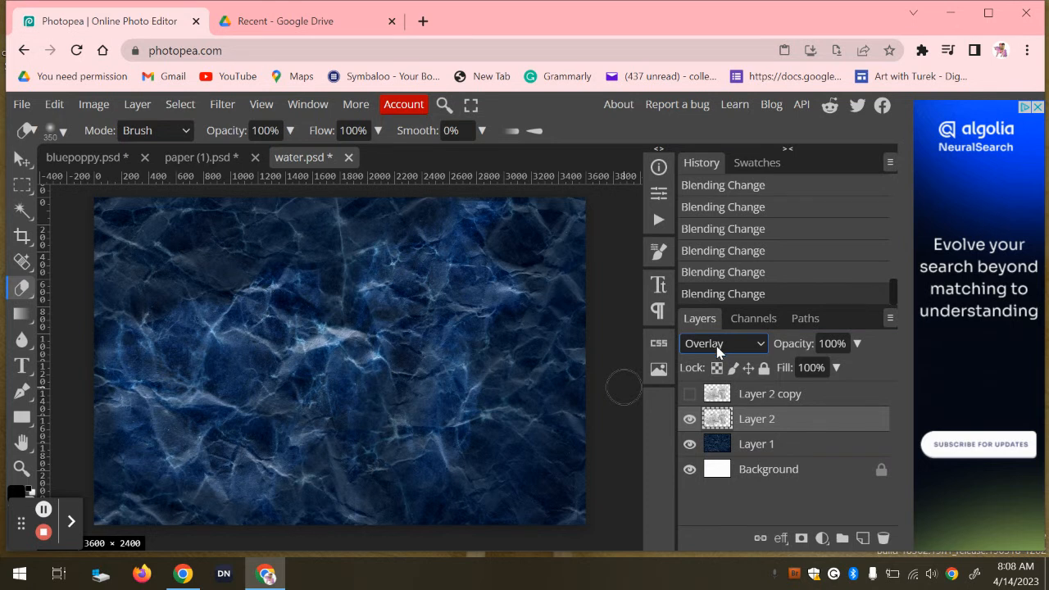
{"action": "left_click", "coordinate": [719, 345]}
{"action": "scroll", "coordinate": [715, 304], "scroll_direction": "down", "scroll_amount": 1}
{"action": "left_click", "coordinate": [711, 264]}
{"action": "left_click", "coordinate": [712, 346]}
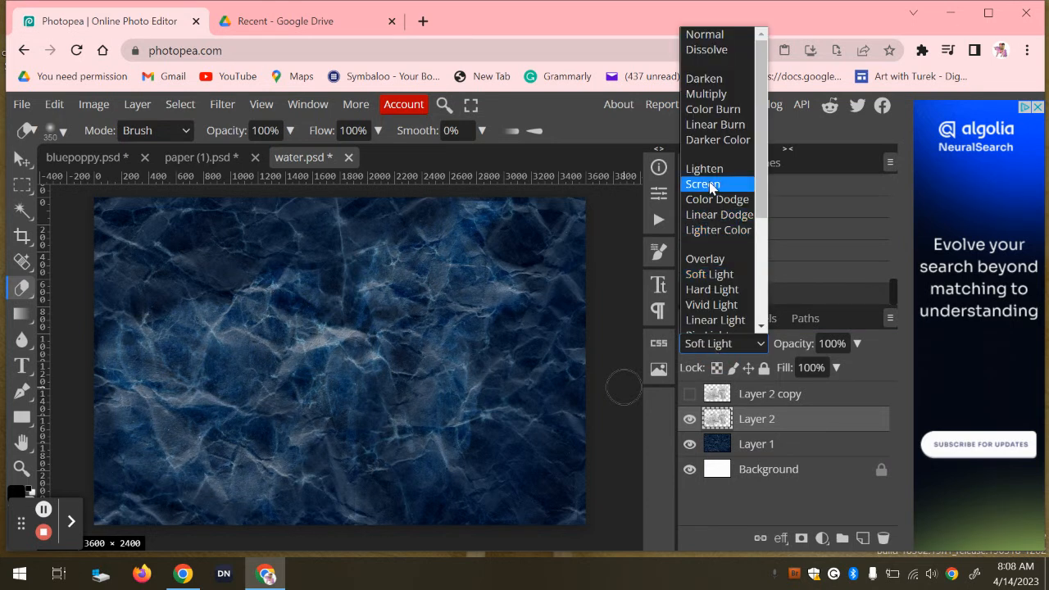
{"action": "left_click", "coordinate": [713, 115]}
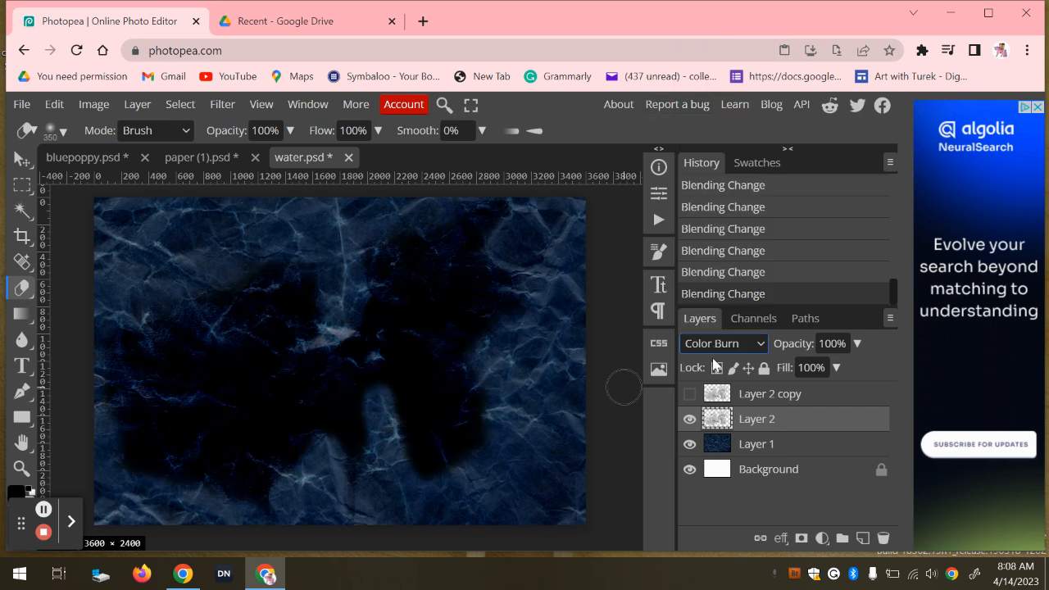
- Set Layer 2's blend mode to Hard Light and make Layer 2 copy visible again
{"action": "left_click", "coordinate": [715, 346]}
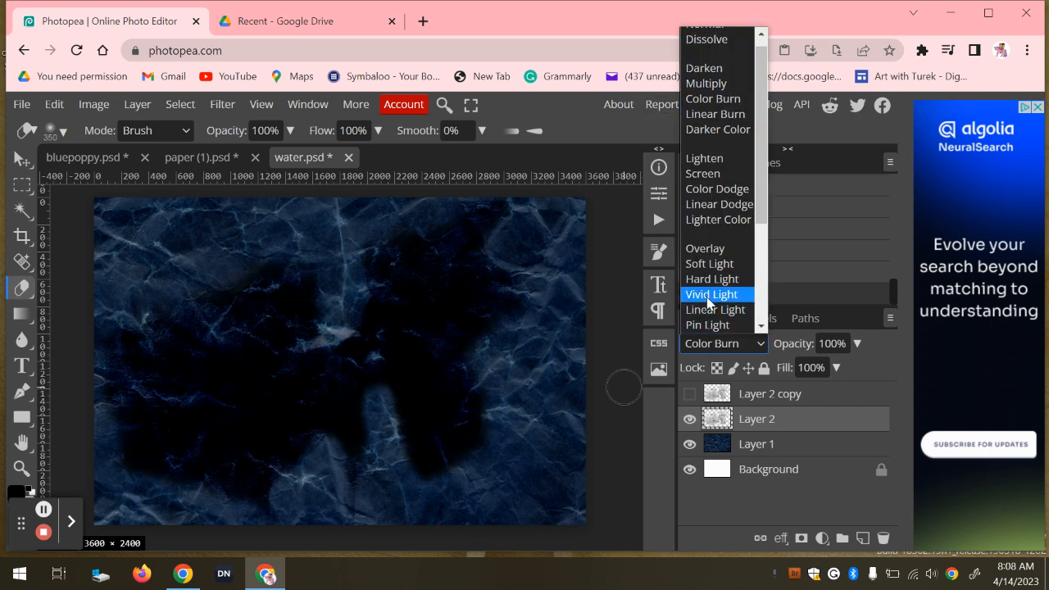
{"action": "left_click", "coordinate": [703, 277]}
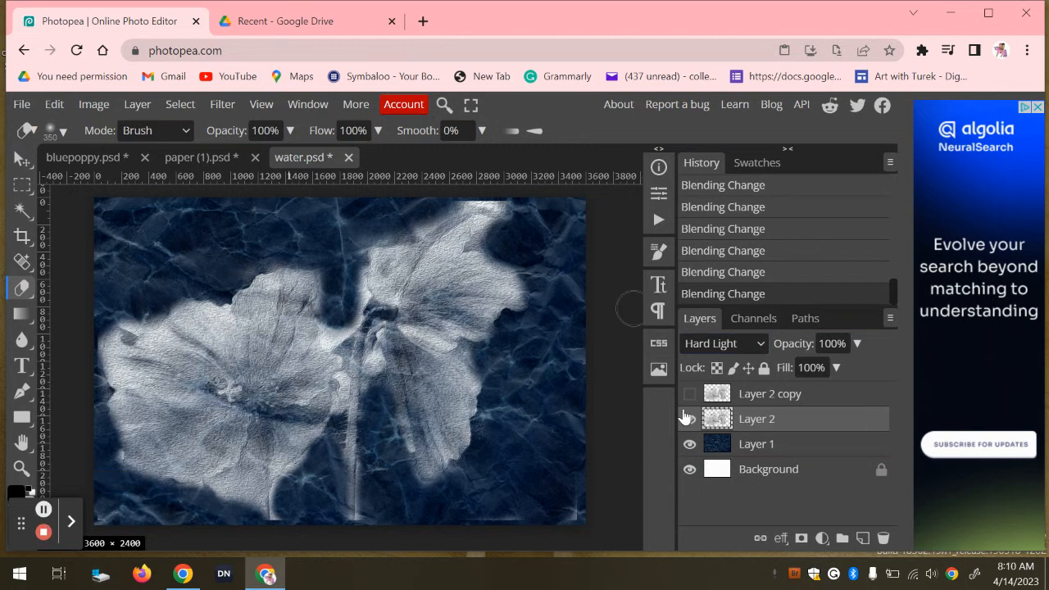
{"action": "left_click", "coordinate": [690, 394]}
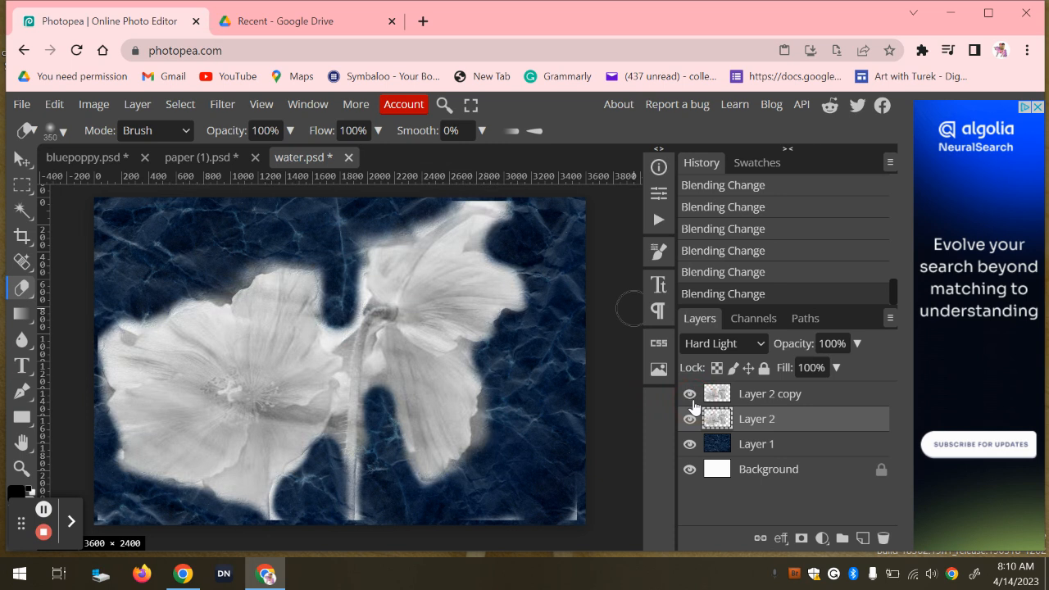
{"action": "right_click", "coordinate": [693, 400]}
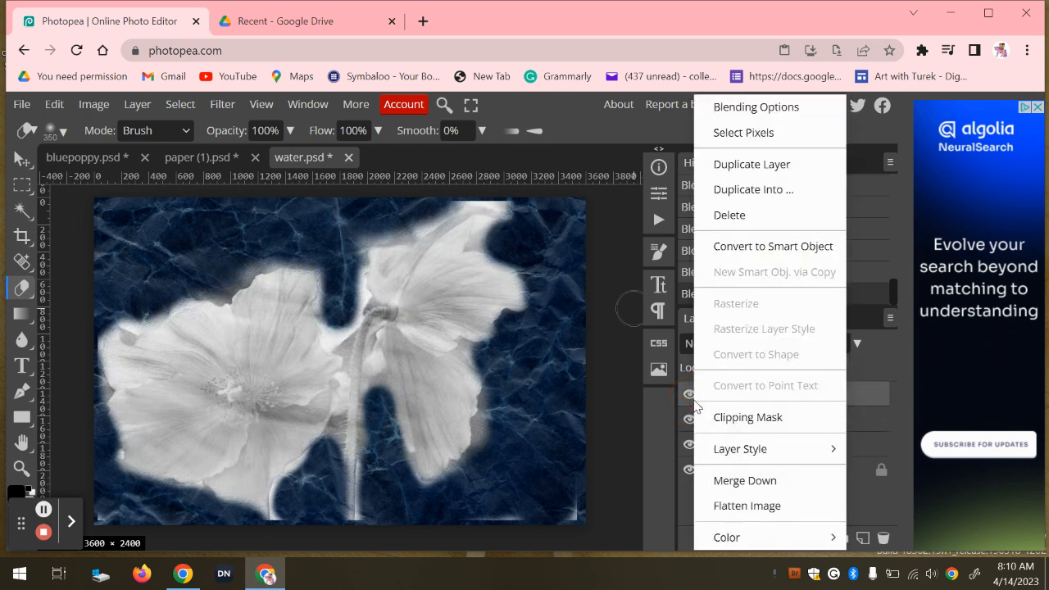
{"action": "left_click", "coordinate": [689, 395]}
{"action": "left_click", "coordinate": [690, 395]}
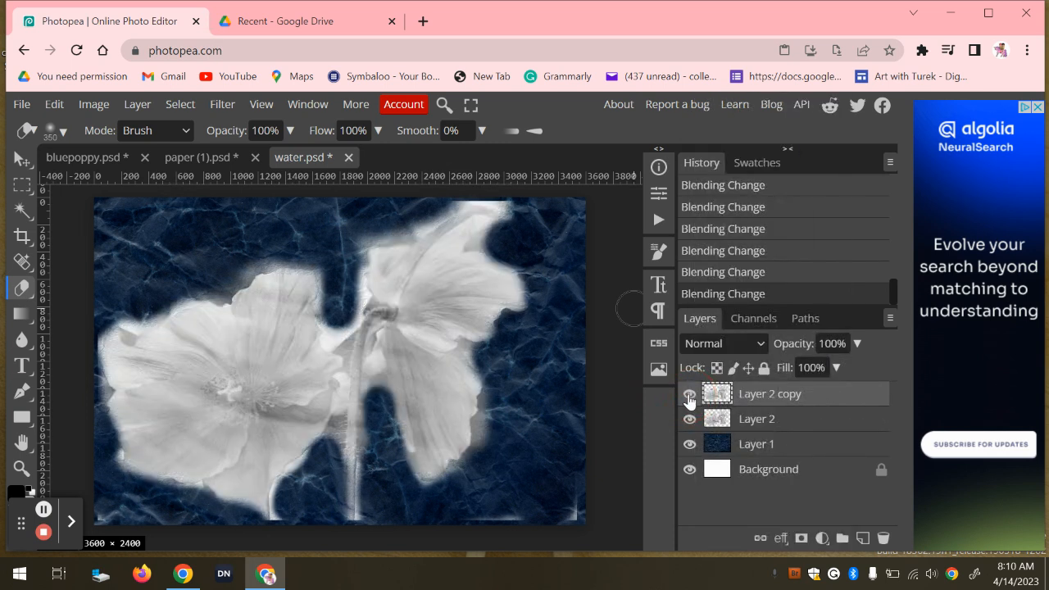
{"action": "left_click", "coordinate": [689, 395]}
{"action": "left_click", "coordinate": [690, 396]}
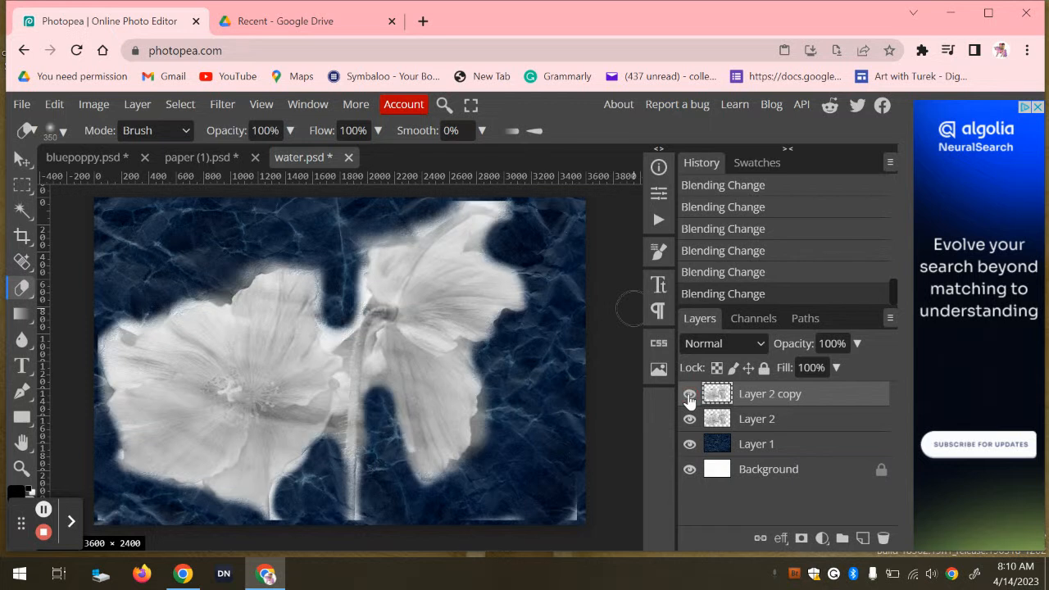
- Set Layer 2 copy's blend mode to Overlay and its opacity to 26%
{"action": "left_click", "coordinate": [737, 351]}
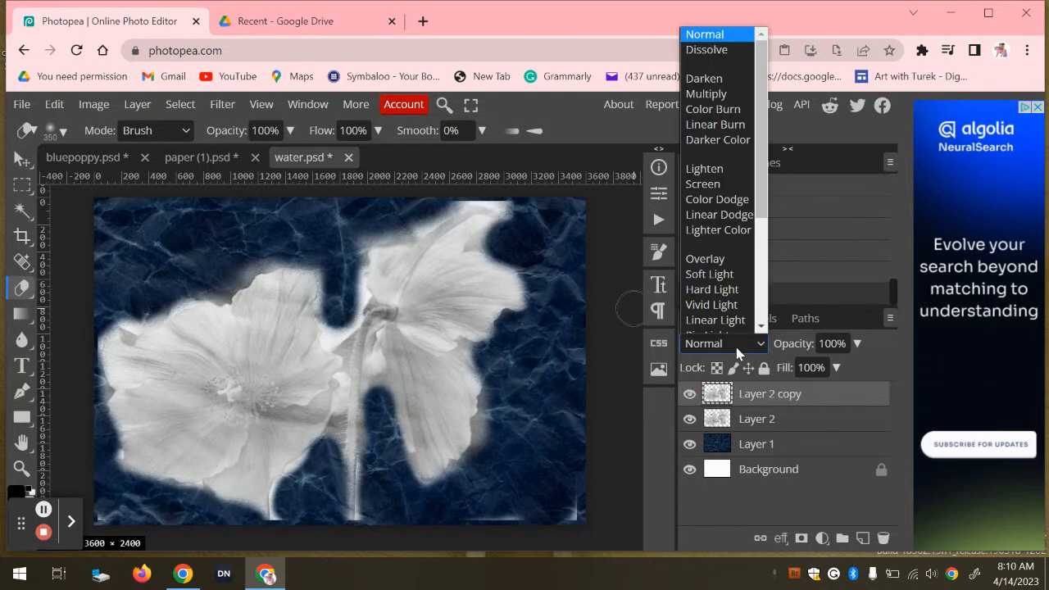
{"action": "left_click", "coordinate": [717, 249]}
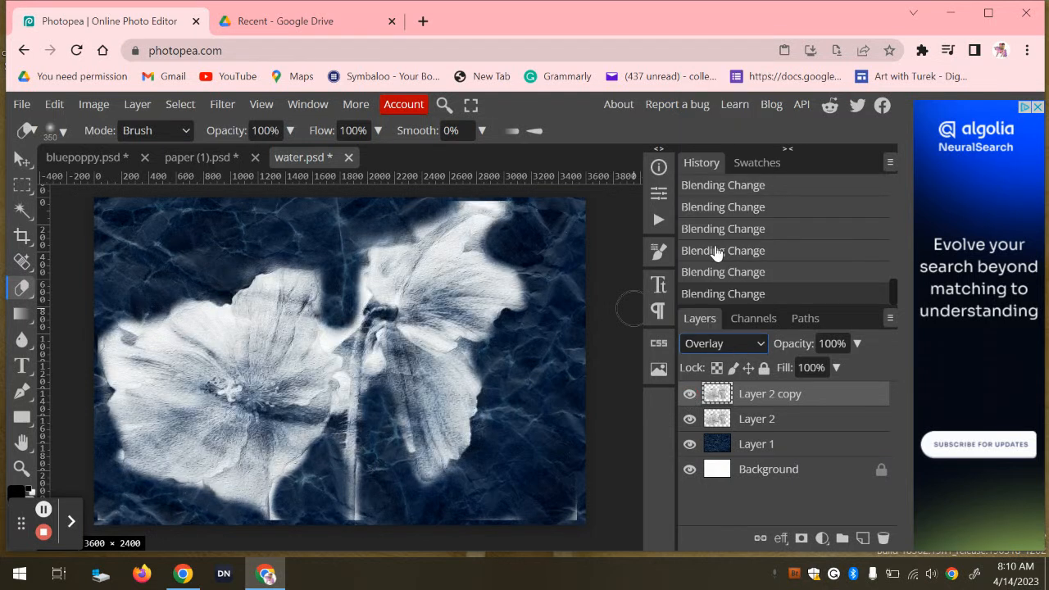
{"action": "left_click", "coordinate": [701, 344]}
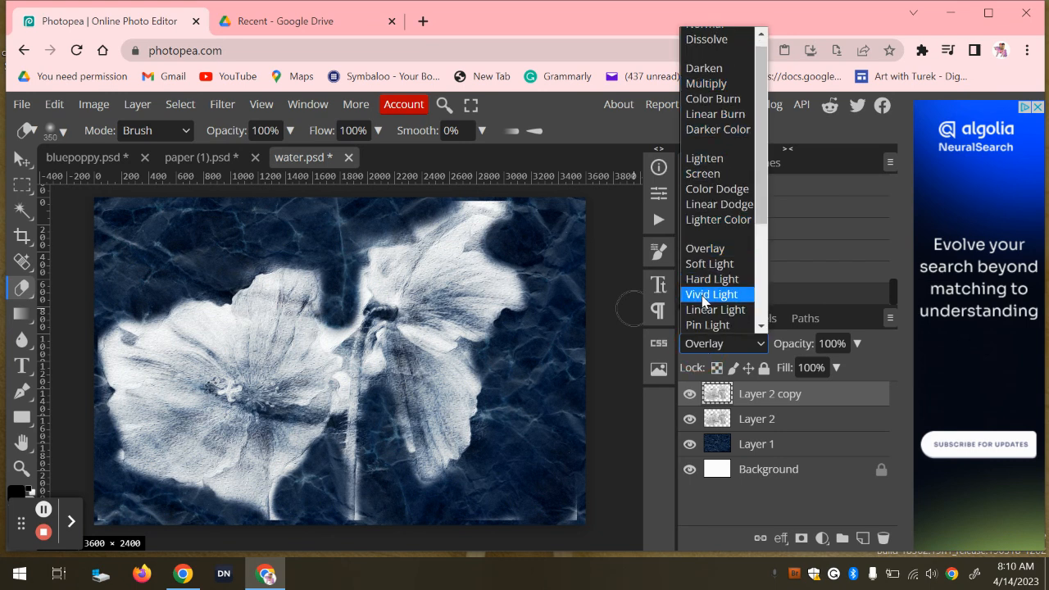
{"action": "left_click", "coordinate": [858, 346]}
{"action": "left_click", "coordinate": [858, 345]}
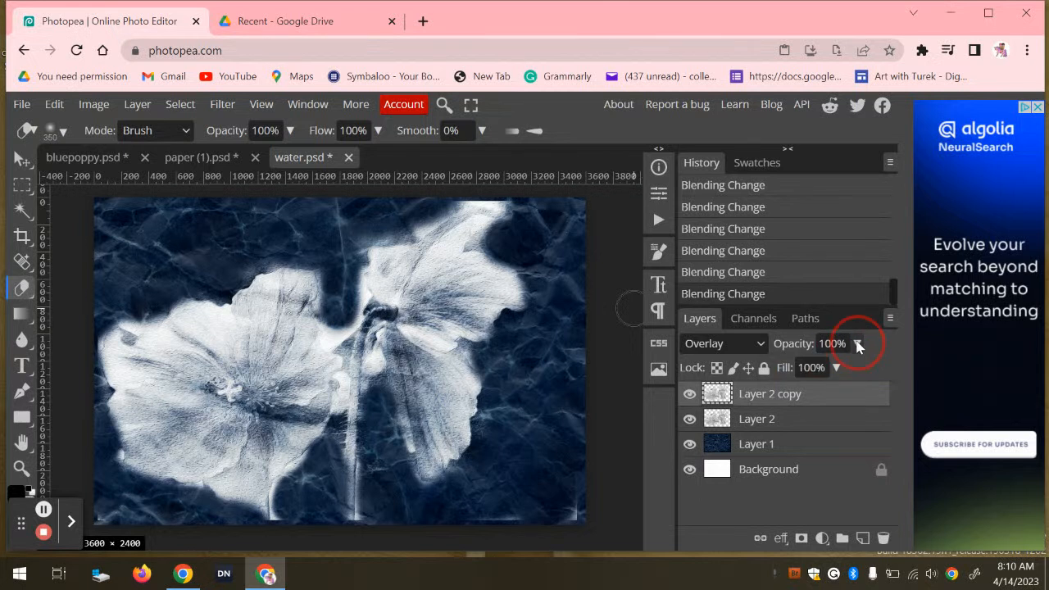
{"action": "left_click", "coordinate": [858, 344]}
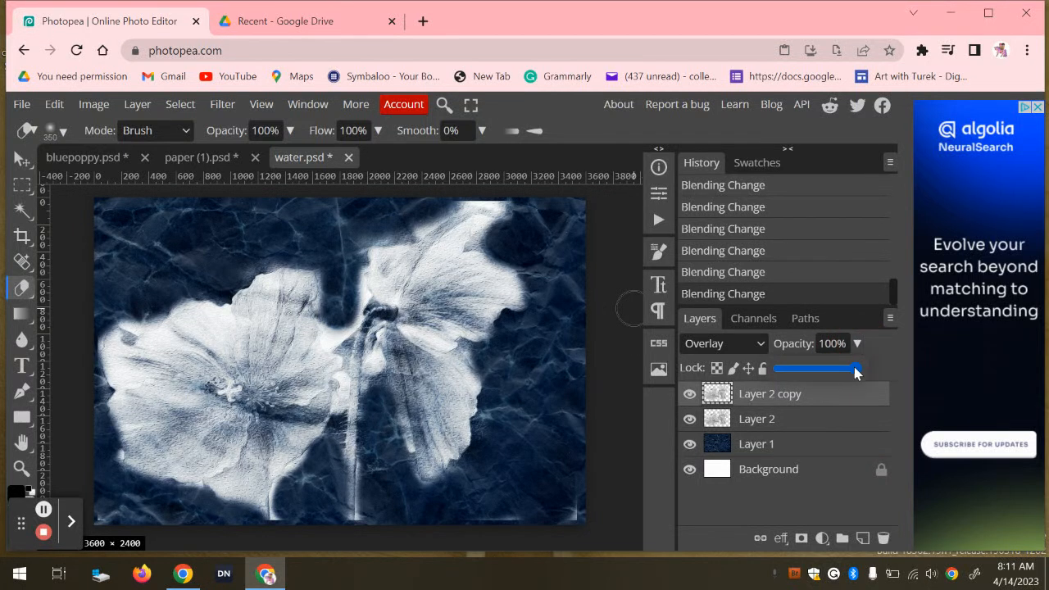
{"action": "left_click_drag", "start_coordinate": [855, 368], "coordinate": [779, 415]}
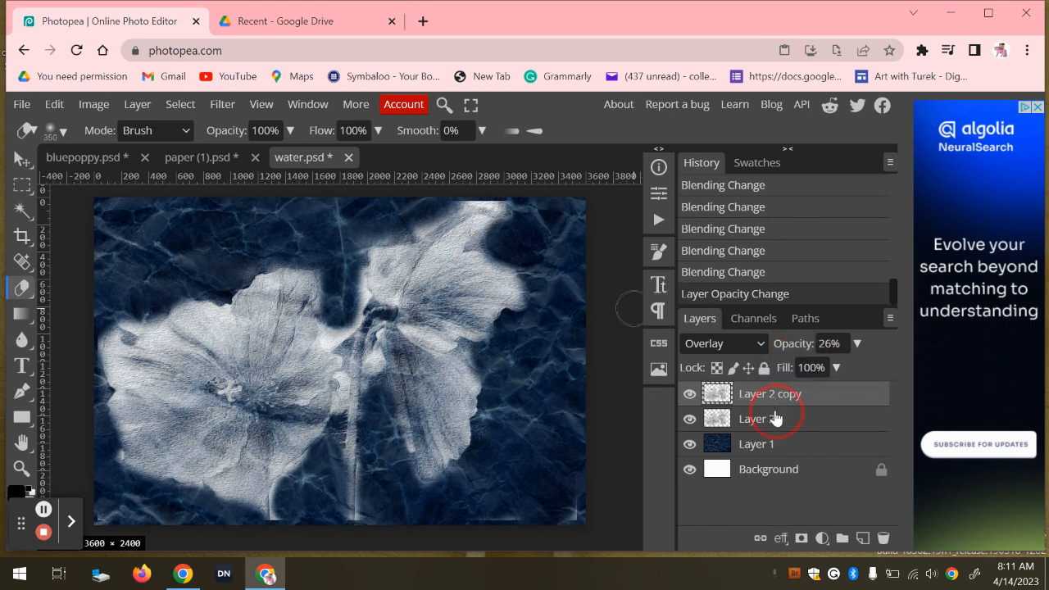
- Lower Layer 2's opacity to 60%, keeping the Hard Light blend mode
{"action": "left_click", "coordinate": [780, 417]}
{"action": "left_click", "coordinate": [858, 343]}
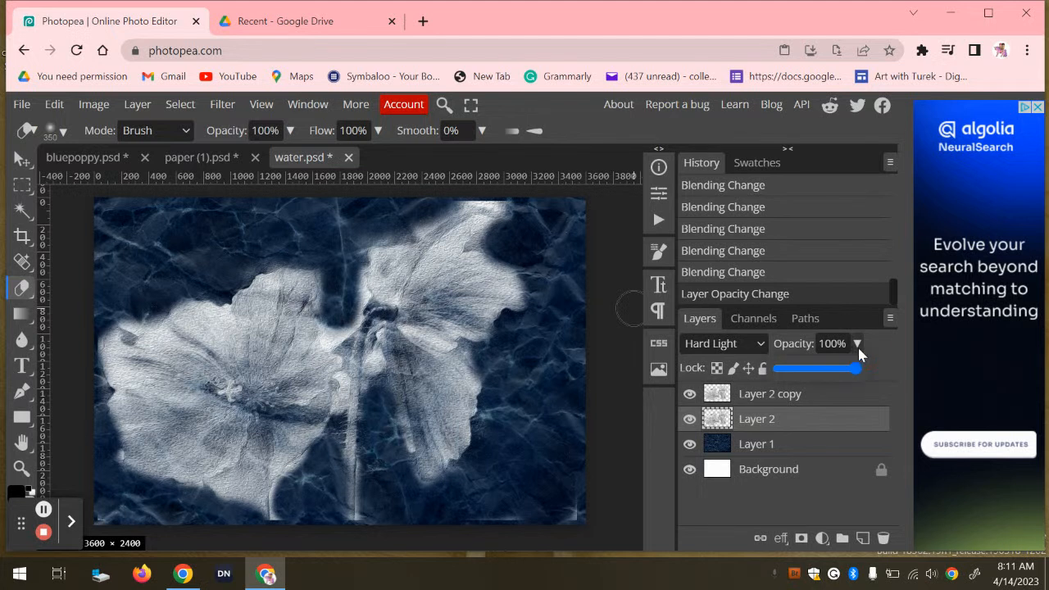
{"action": "mouse_move", "coordinate": [852, 370]}
{"action": "left_mouse_down"}
{"action": "mouse_move", "coordinate": [826, 370]}
{"action": "mouse_move", "coordinate": [841, 371]}
{"action": "left_mouse_up"}
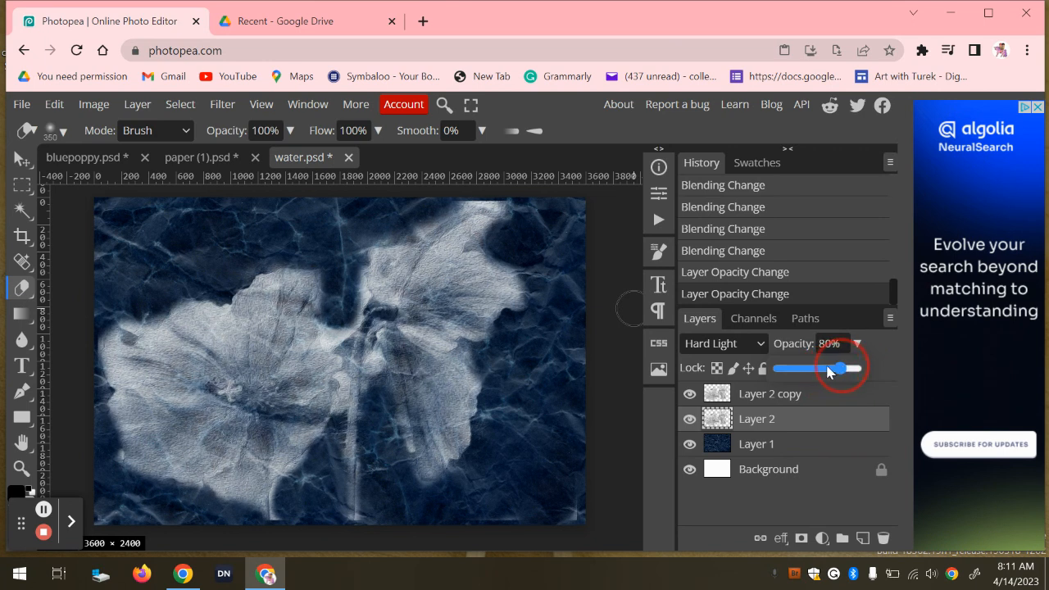
{"action": "left_click_drag", "start_coordinate": [830, 371], "coordinate": [826, 370]}
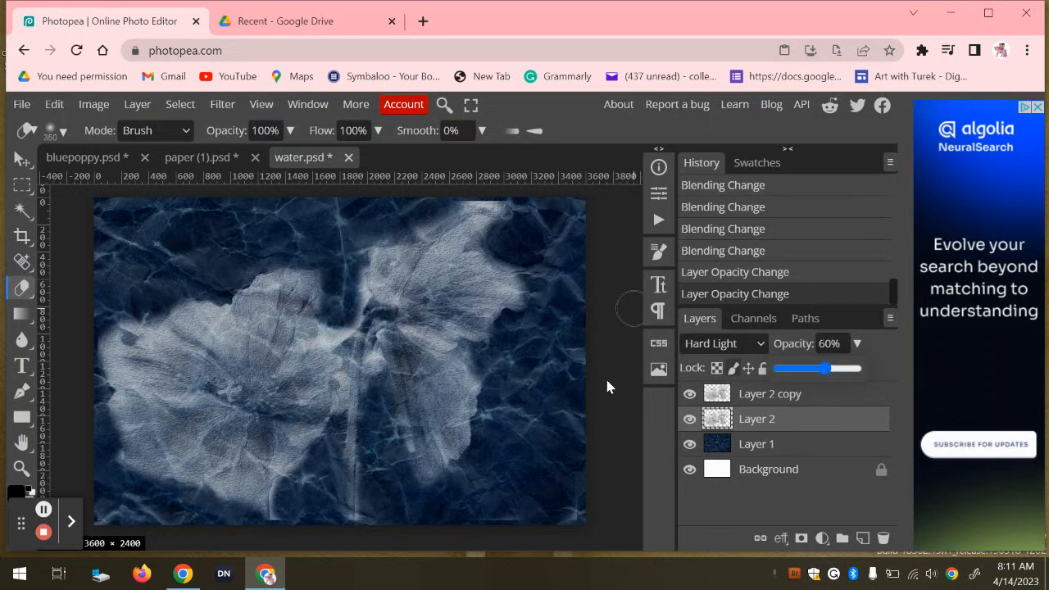
- Select Layer 2 copy
{"action": "left_click", "coordinate": [796, 396]}
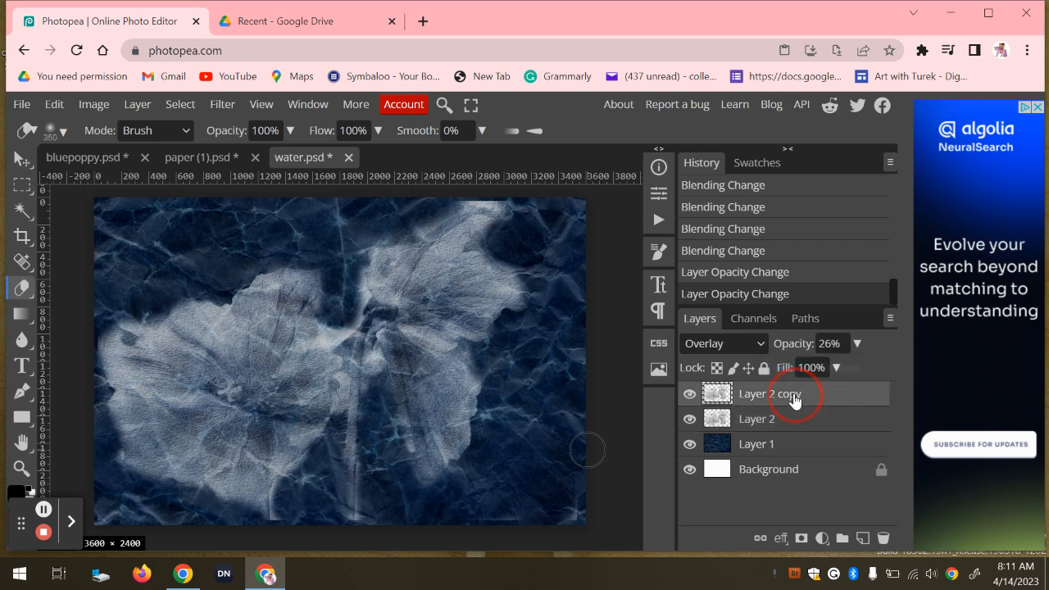